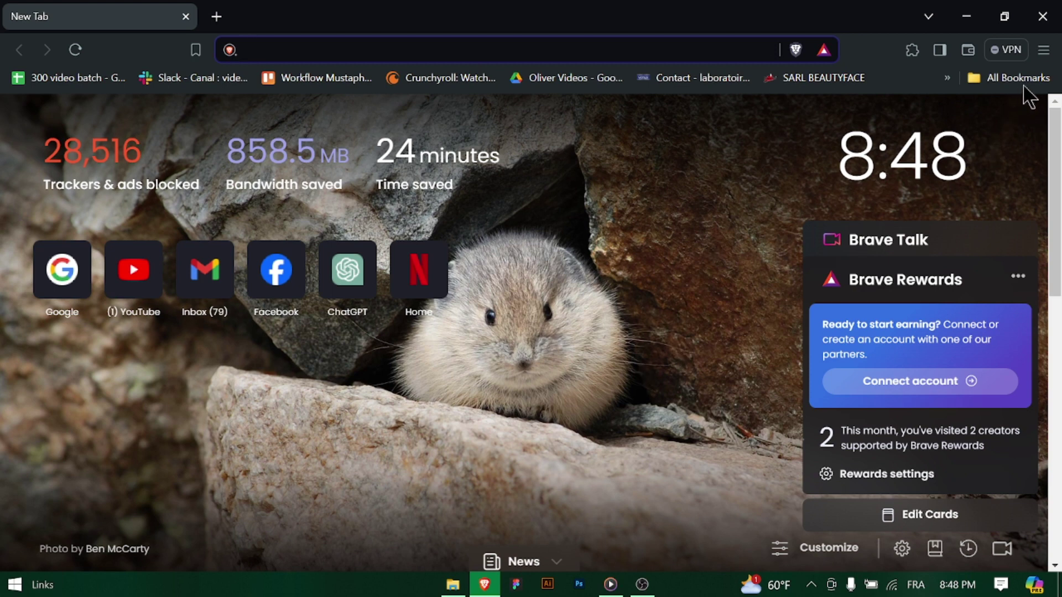
Step: Open Clear browsing data from the main menu's History submenu
left_click(1044, 51)
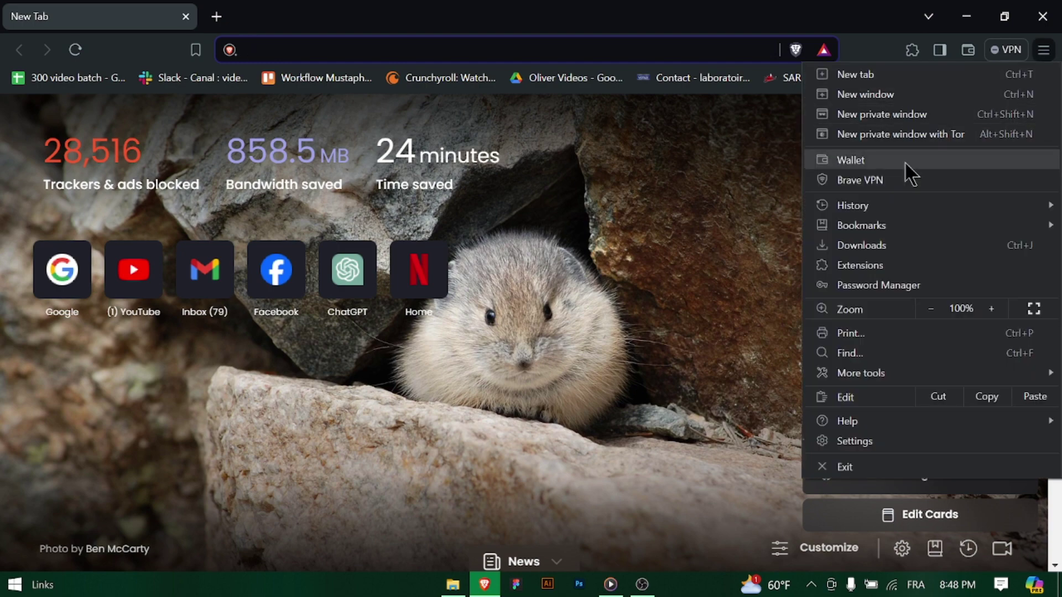
mouse_move(853, 206)
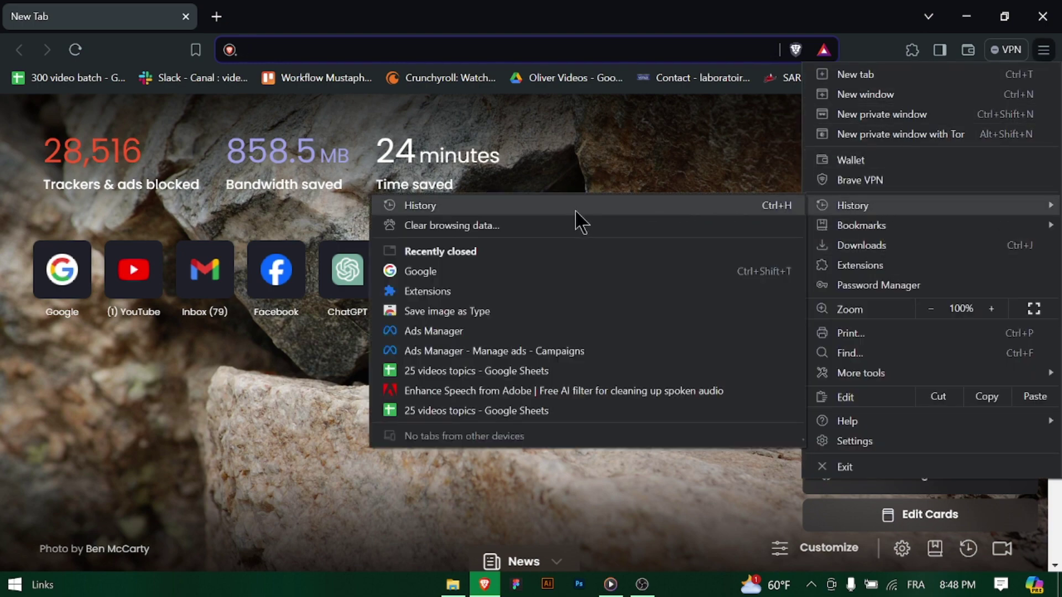
left_click(523, 227)
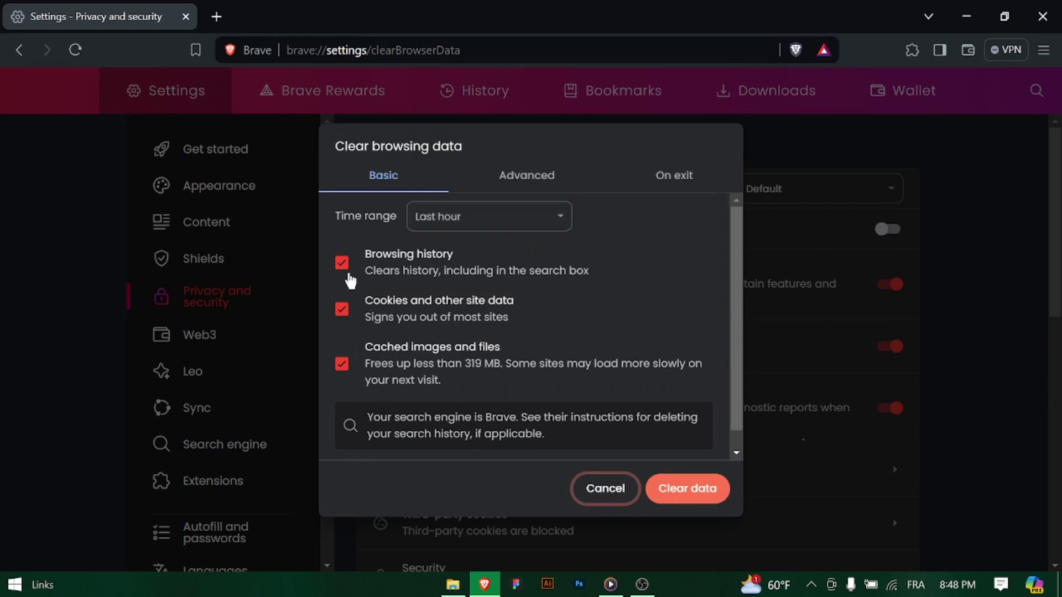
Step: Include cookies on Basic, plus passwords, autofill, Shields settings and hosted app data on Advanced
left_click(352, 316)
left_click(355, 376)
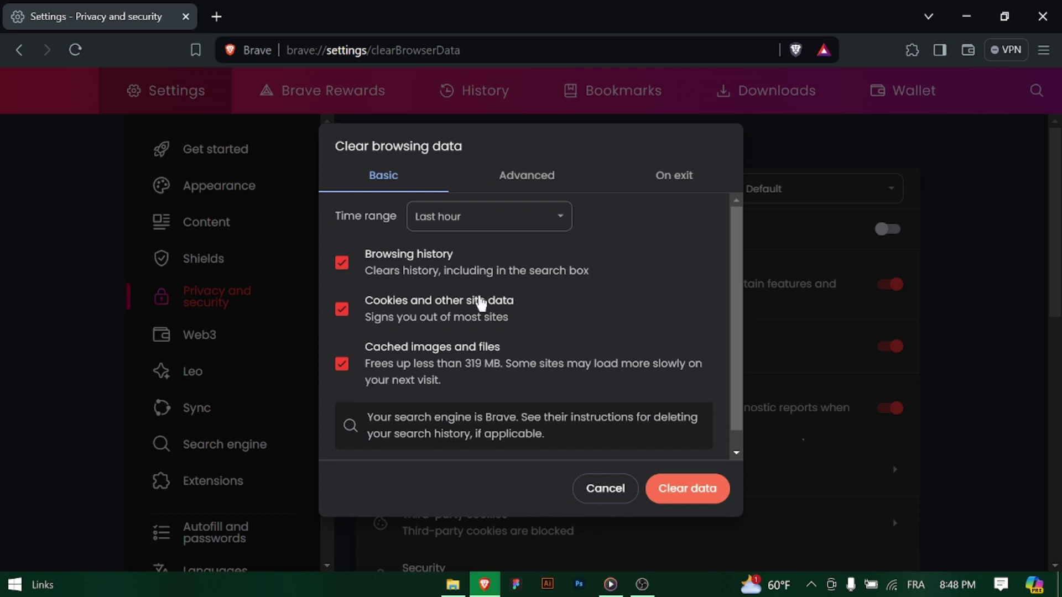
left_click(540, 187)
scroll(456, 388, "down", 1)
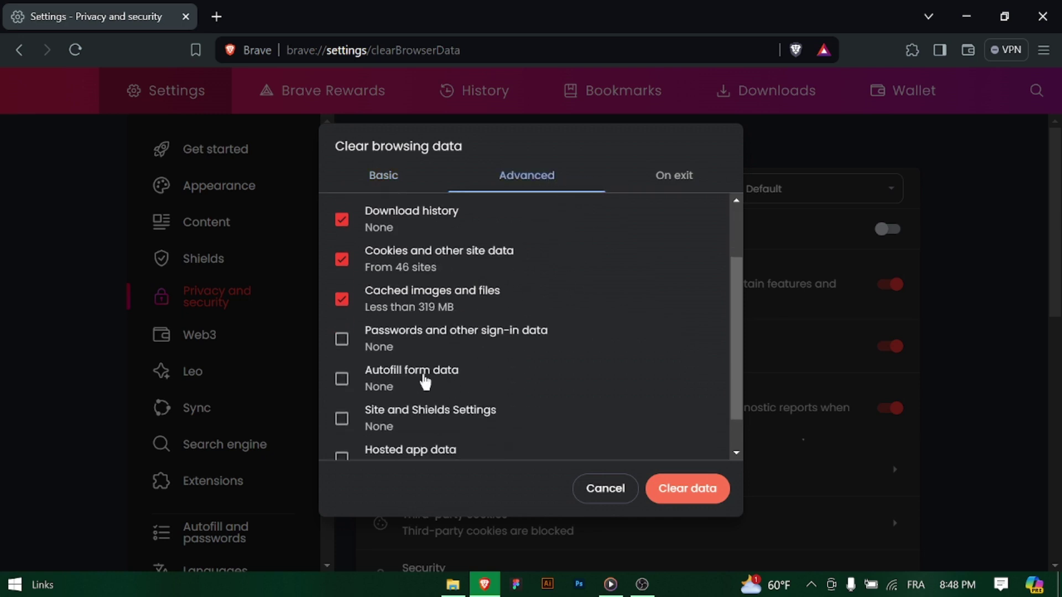
left_click(391, 347)
left_click(380, 389)
left_click(389, 430)
scroll(390, 432, "down", 1)
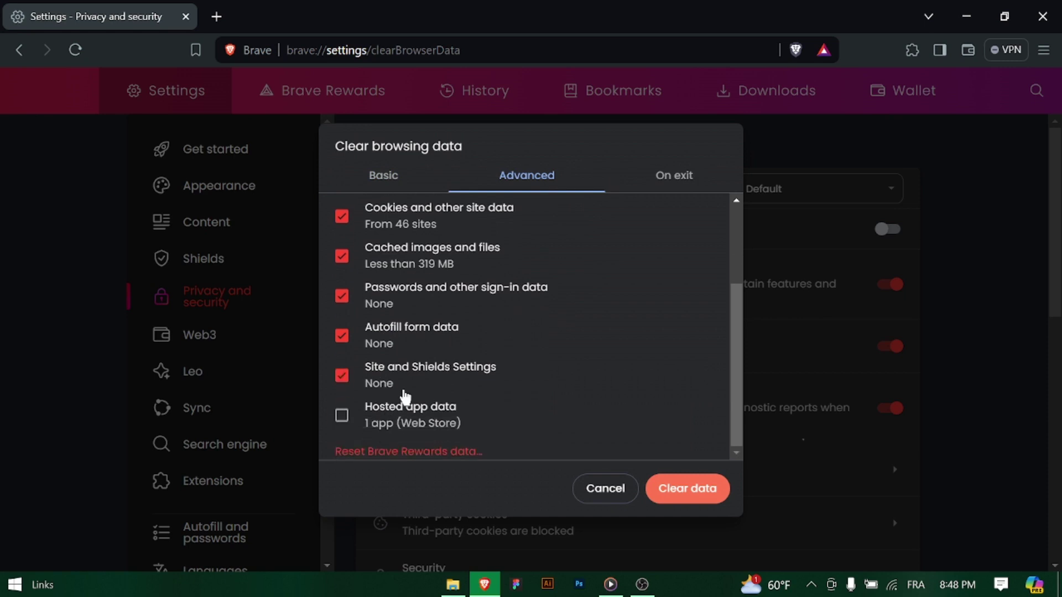
left_click(394, 410)
scroll(539, 323, "up", 2)
Step: On the On exit tab, check downloads, cookies, cache, passwords, autofill, Shields settings and hosted app data
left_click(643, 183)
left_click(392, 226)
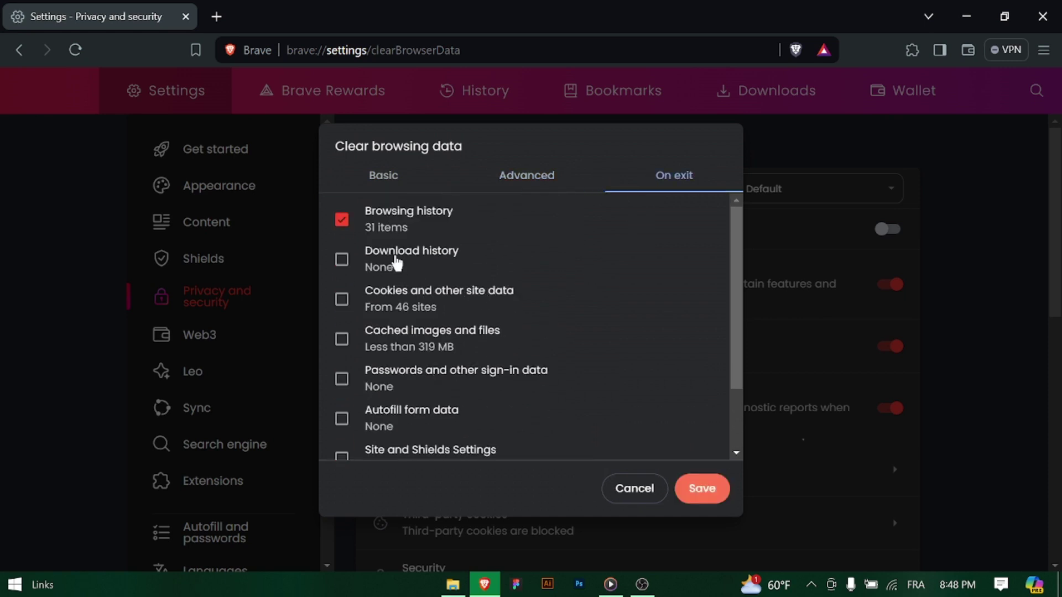
left_click(400, 264)
left_click(401, 302)
left_click(397, 336)
scroll(397, 335, "down", 1)
left_click(410, 298)
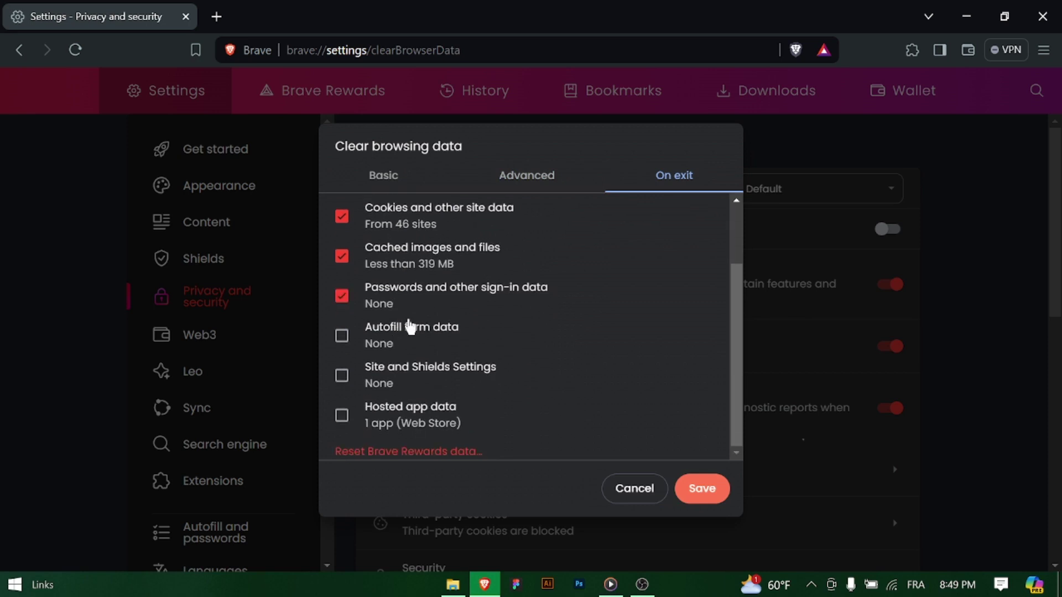
left_click(410, 332)
left_click(407, 372)
left_click(395, 417)
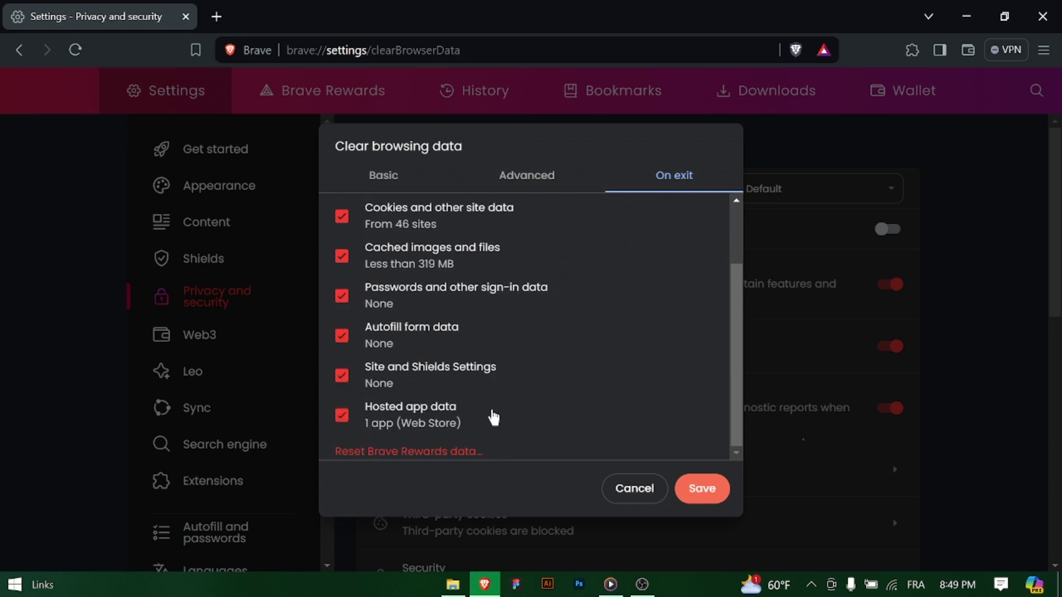
scroll(433, 365, "up", 2)
Step: On Basic, cycle the time range through Last 24 hours, Last 7 days, Last 4 weeks and All time
left_click(396, 178)
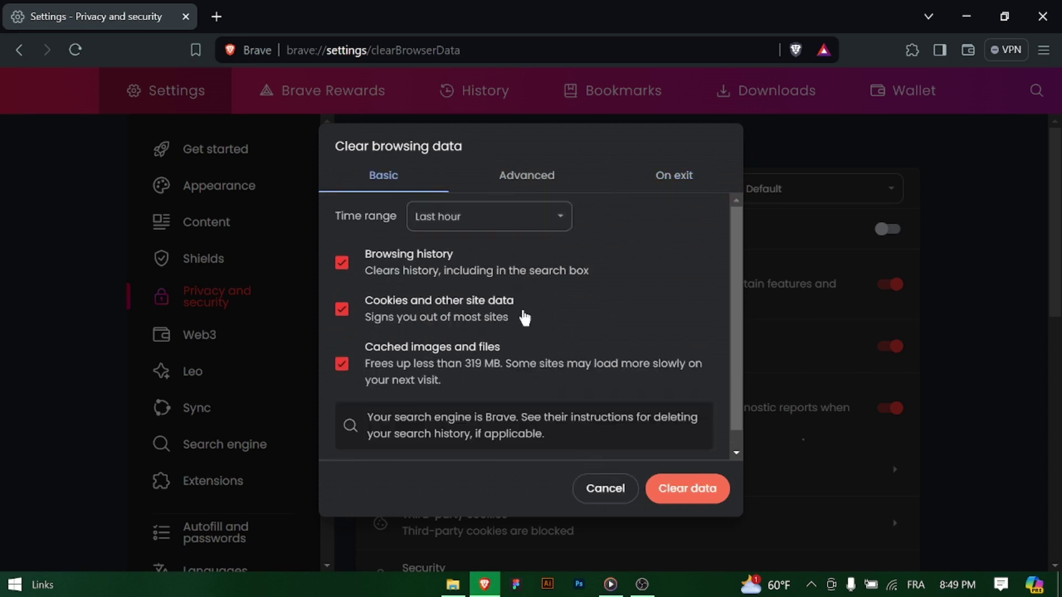
left_click(482, 217)
left_click(471, 255)
left_click(486, 222)
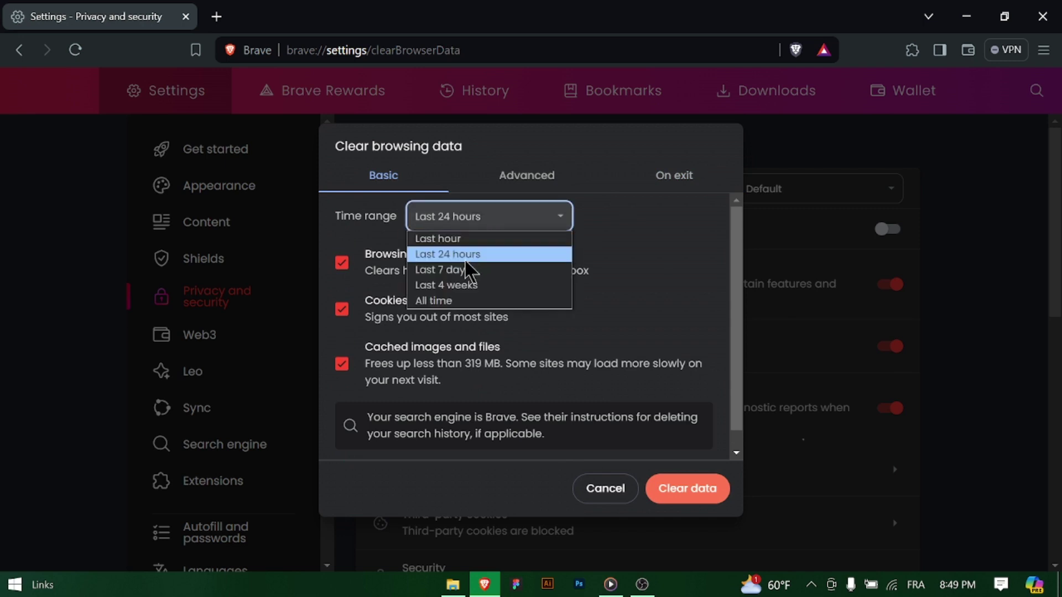
left_click(468, 269)
left_click(479, 218)
left_click(458, 271)
left_click(478, 223)
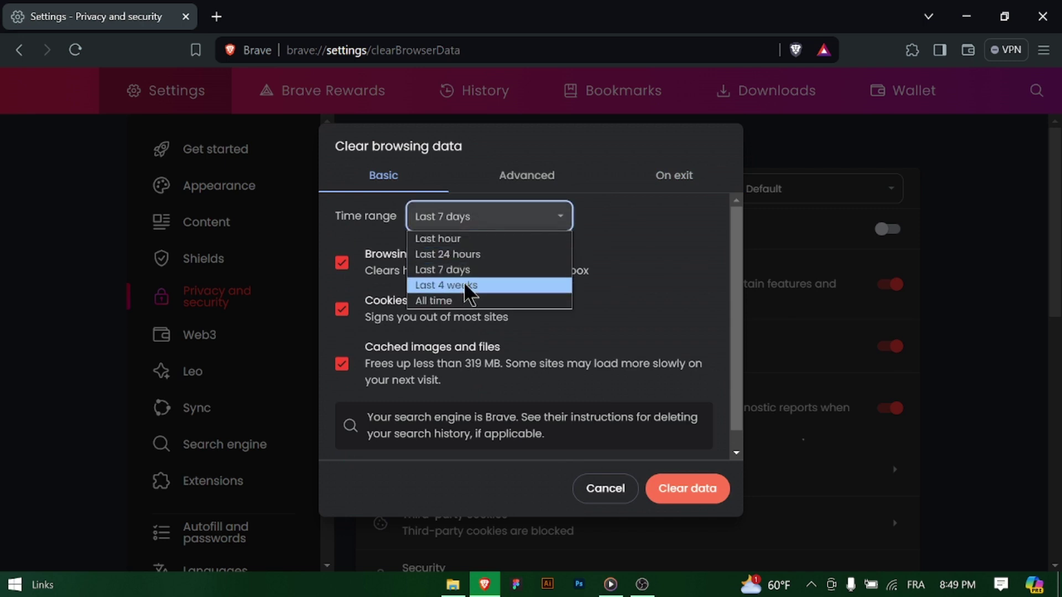
left_click(469, 285)
left_click(481, 224)
left_click(439, 300)
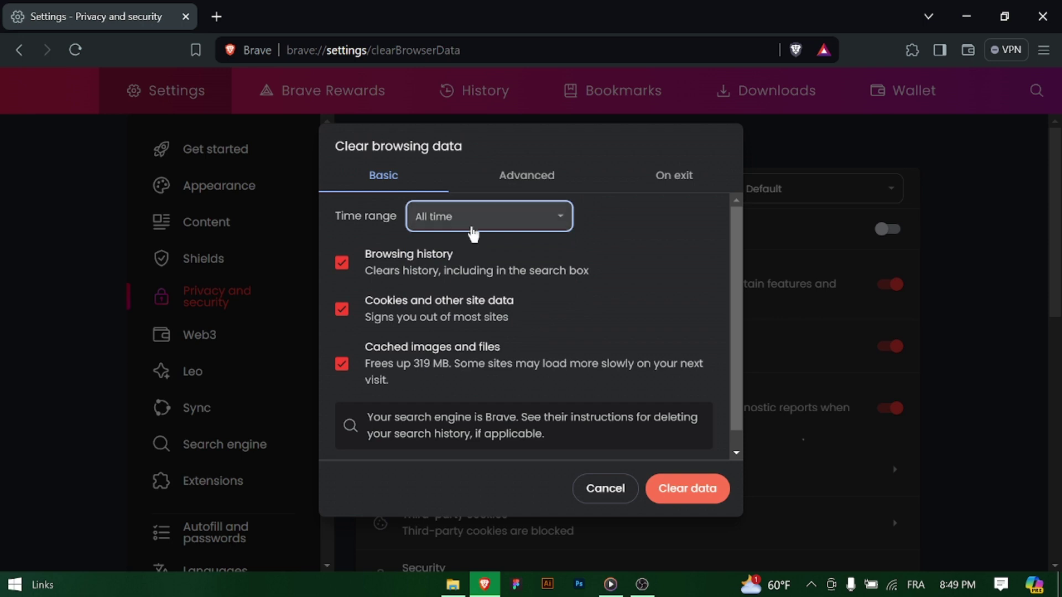
left_click(471, 228)
Step: Set the time range back to Last hour and clear history, cookies and cached files
left_click(567, 355)
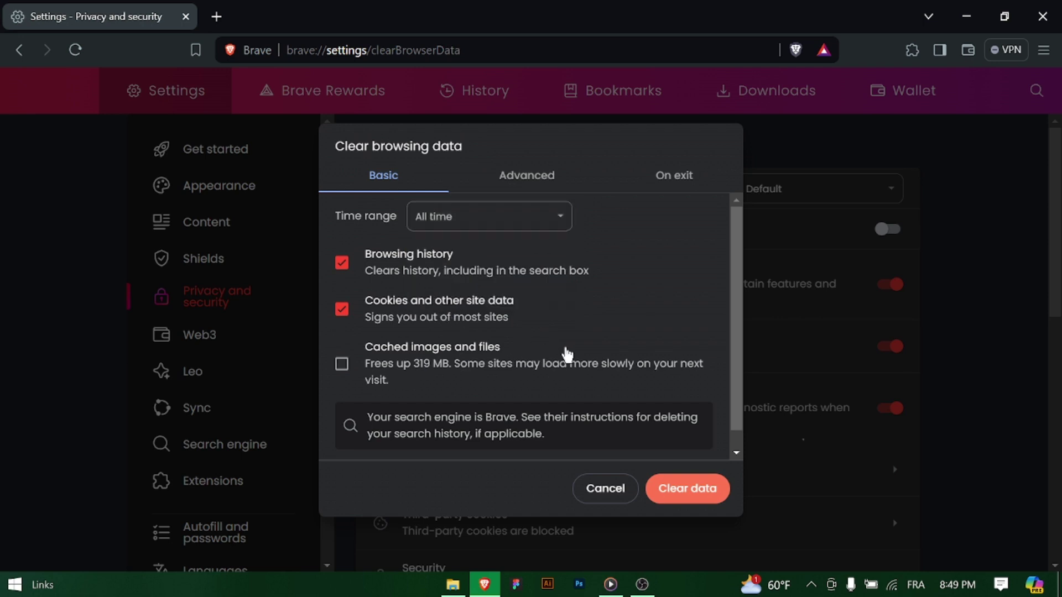
scroll(567, 354, "down", 1)
scroll(565, 355, "up", 1)
left_click(523, 229)
left_click(477, 240)
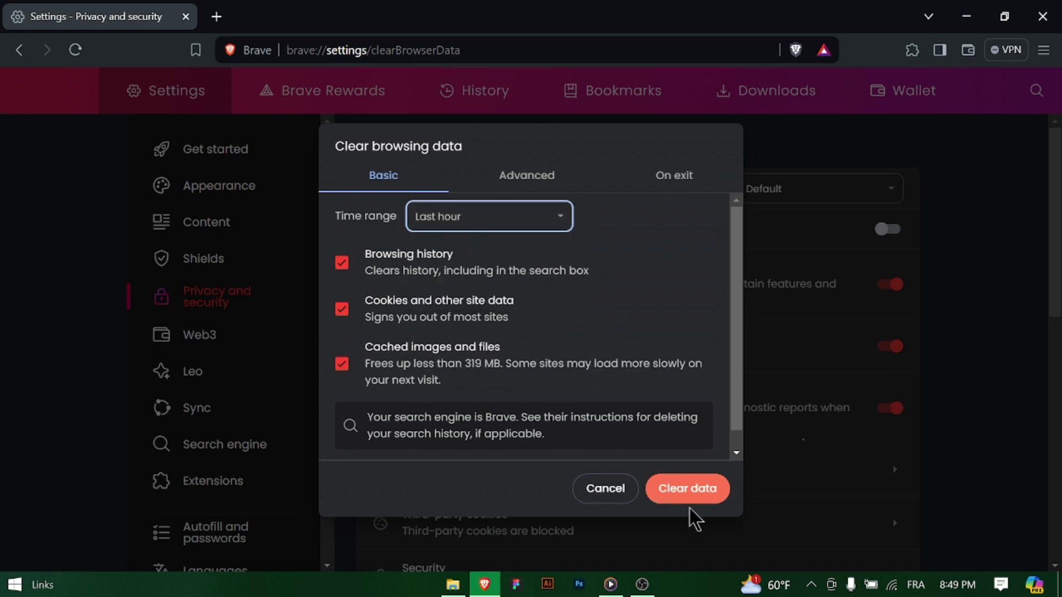
left_click(693, 492)
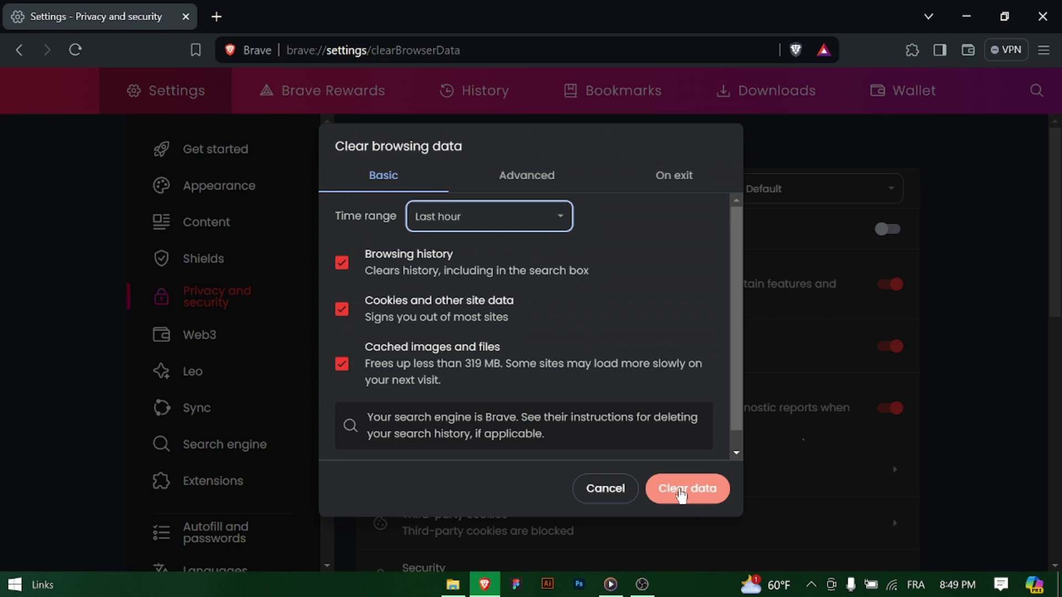
Step: Dismiss the Clear browsing data dialog with Cancel
left_click(607, 490)
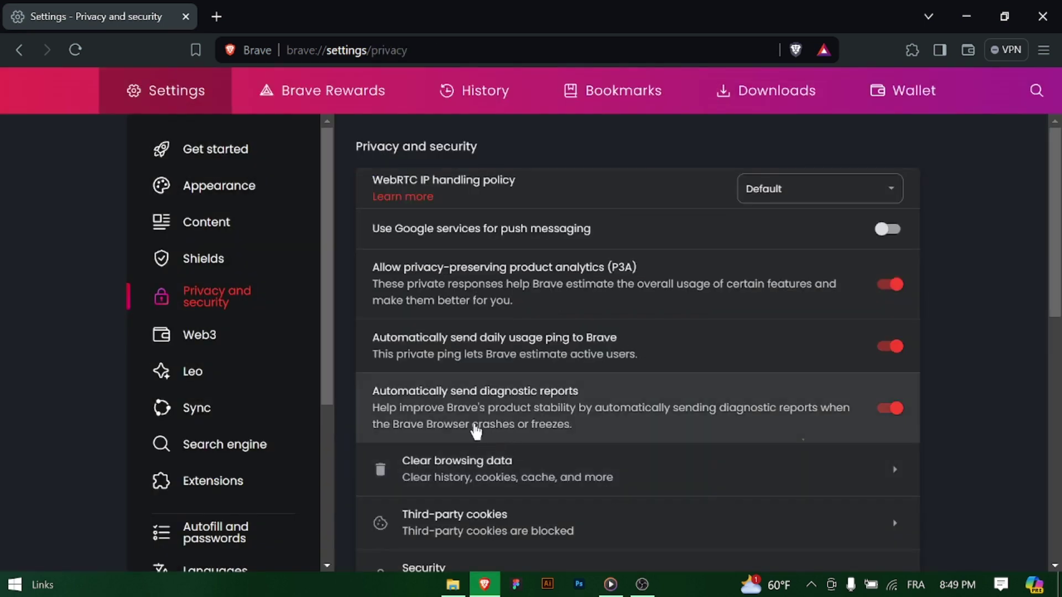